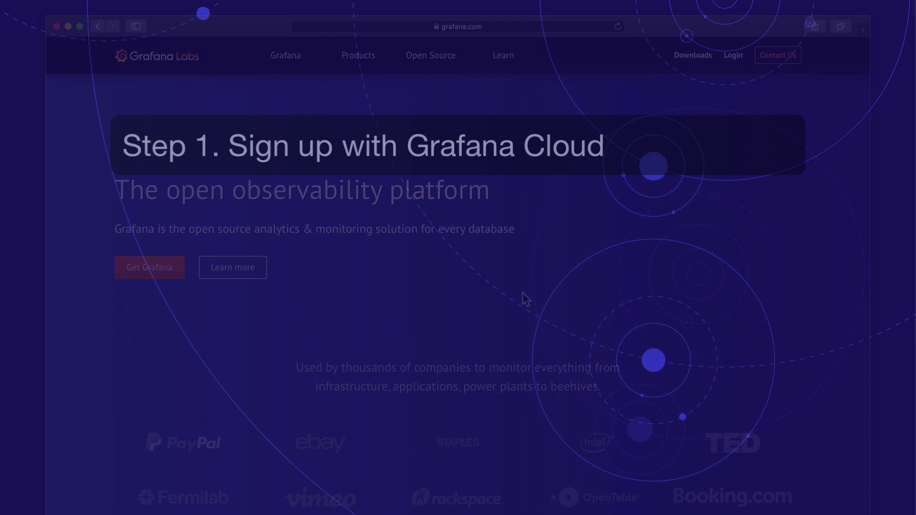
- Open the Grafana Cloud product page and scroll to the Standard ($49/month) and Pro pricing plans
mouse_move(376, 77)
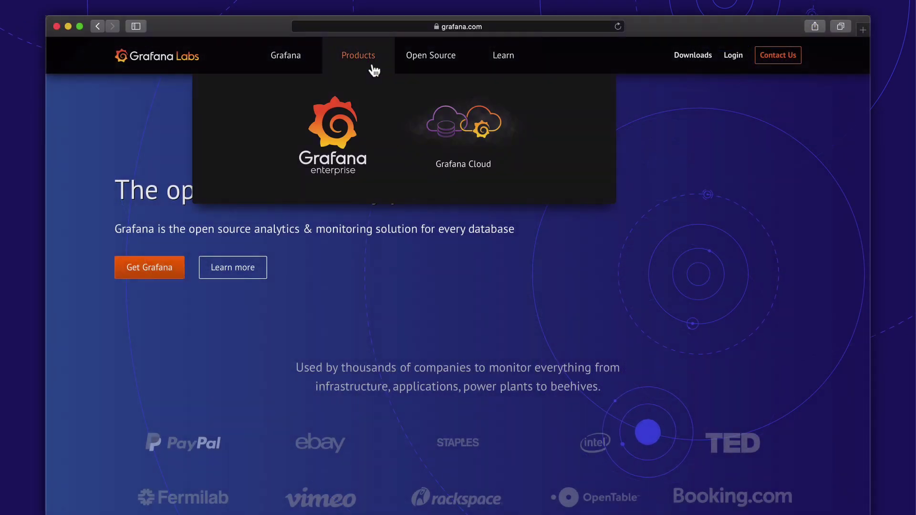
left_click(460, 128)
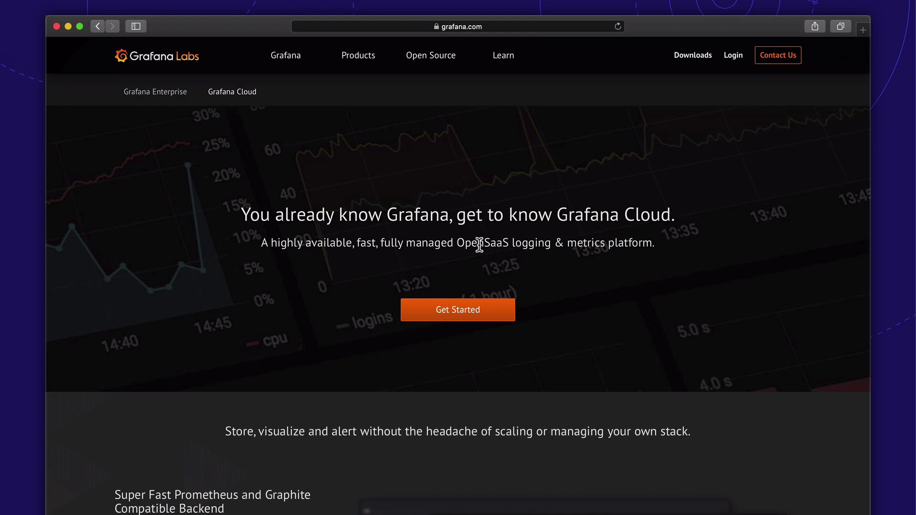
left_click(497, 311)
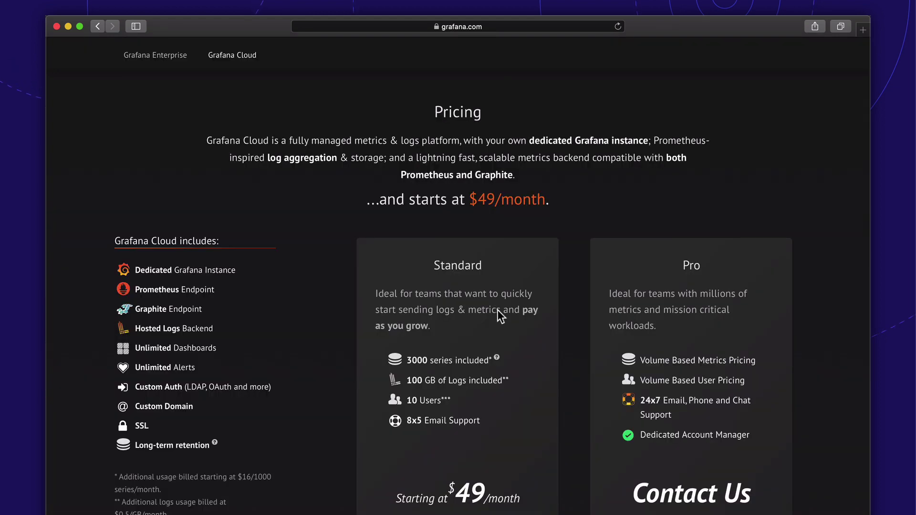
scroll(497, 310, "down", 3)
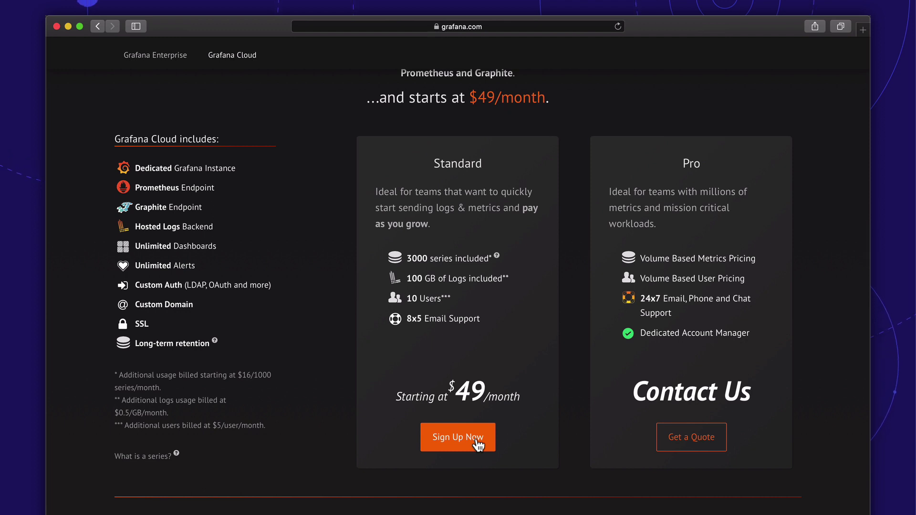
- Start signing up for the Standard plan by submitting an e-mail address
left_click(476, 439)
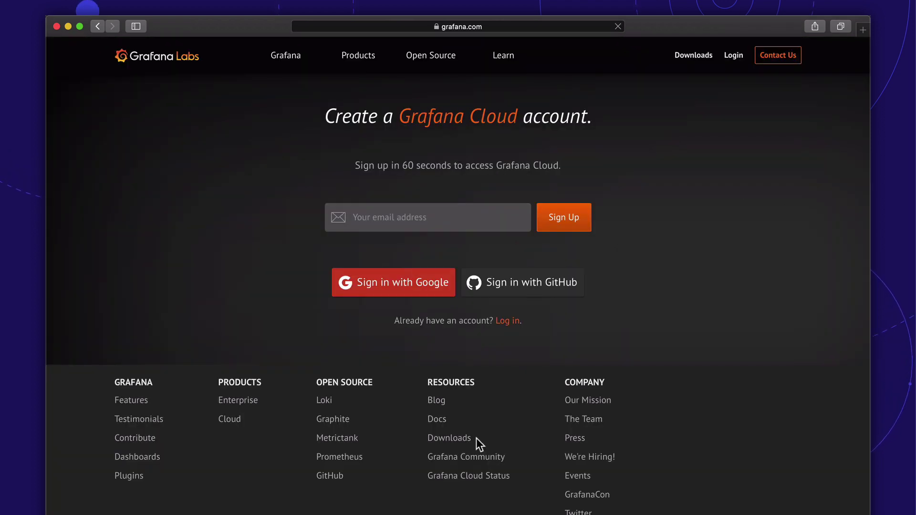
left_click(463, 225)
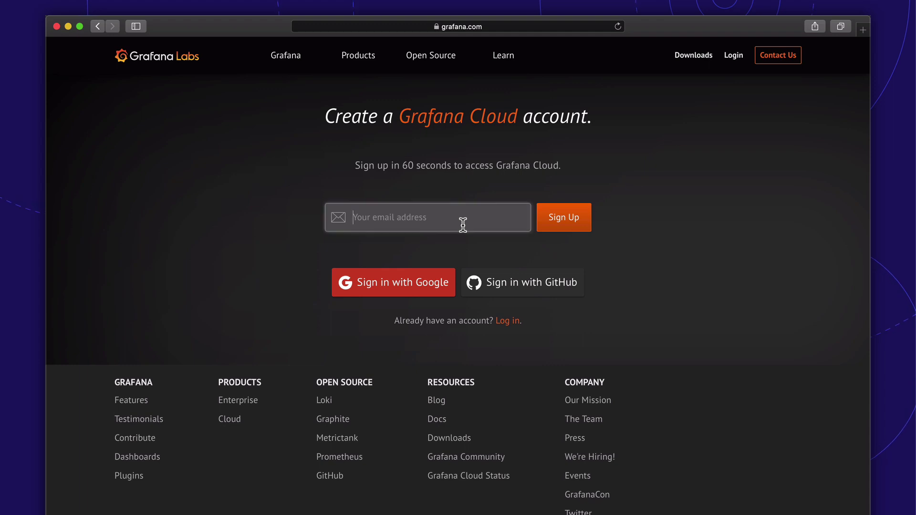
key("super+v")
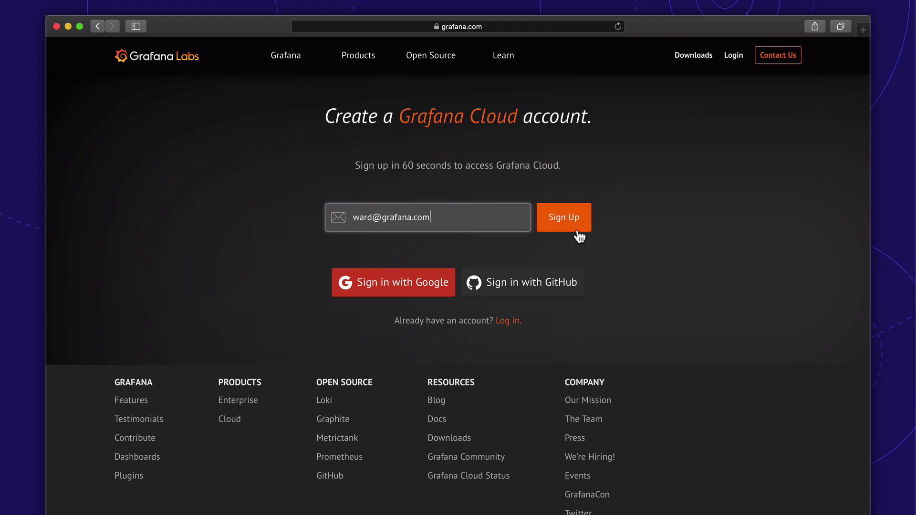
left_click(577, 228)
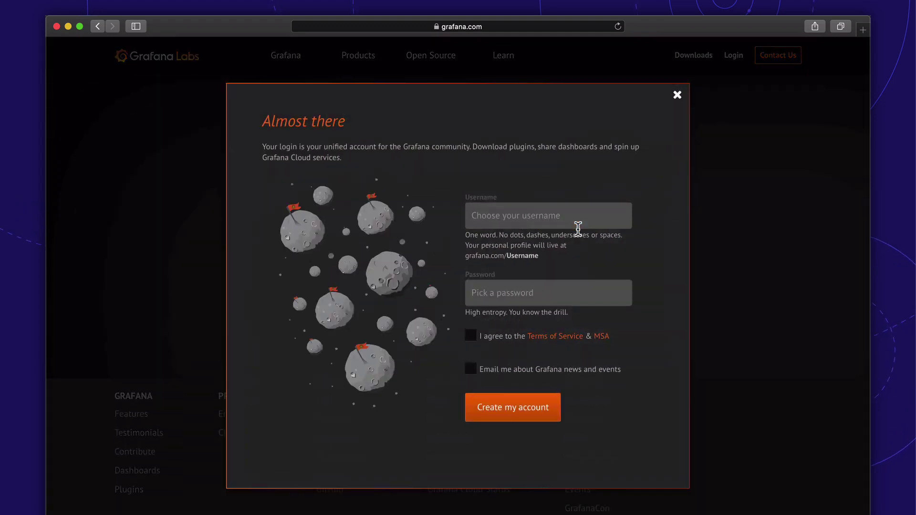
- Create the account with a username and password, accepting the terms and opting in to news e-mails
left_click(577, 223)
type("wardbekker")
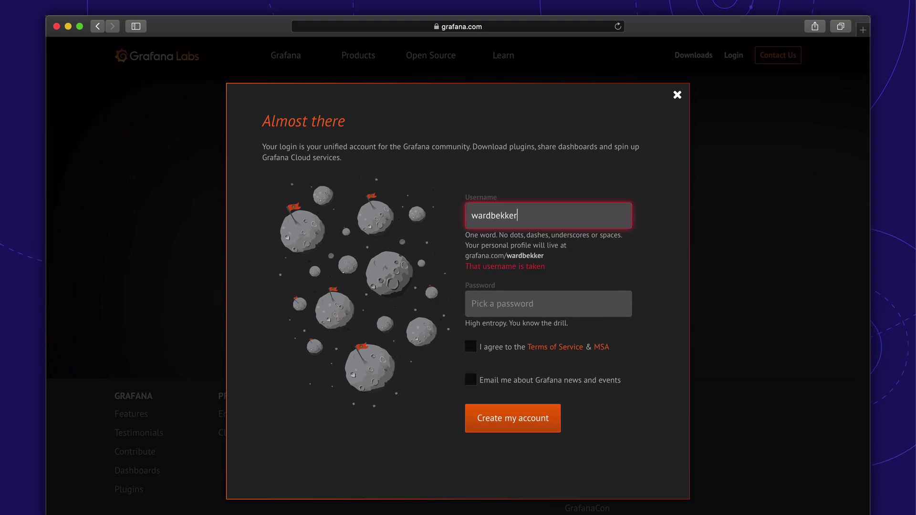
type("2")
left_click(549, 304)
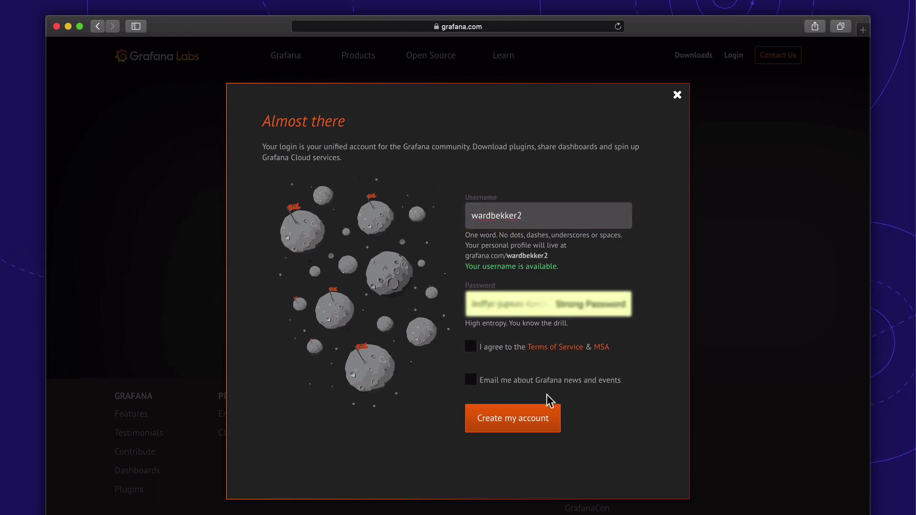
left_click(475, 351)
left_click(475, 385)
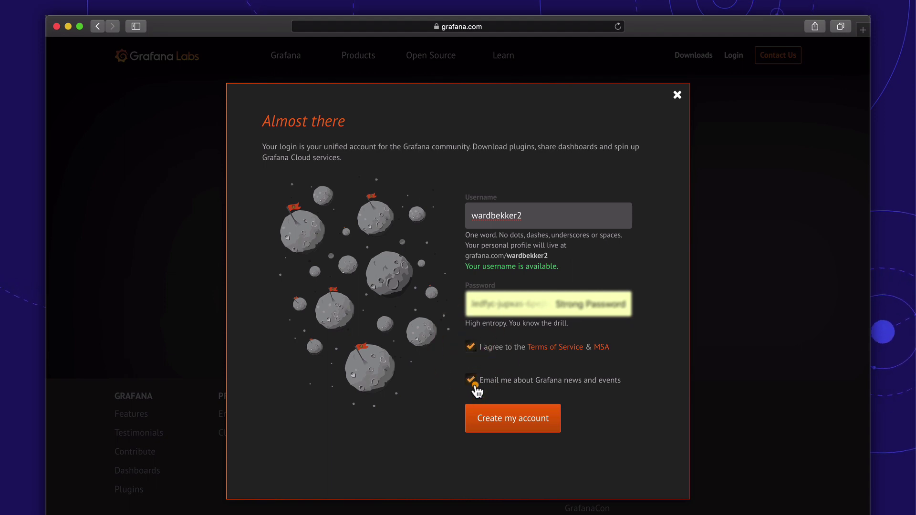
left_click(514, 433)
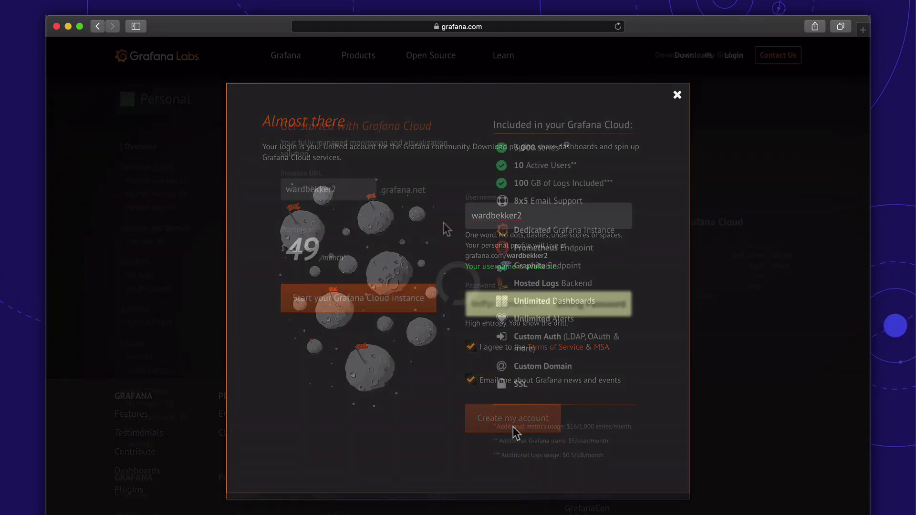
- Create a new team org named 'teamward' for the Cloud instance
left_click(408, 302)
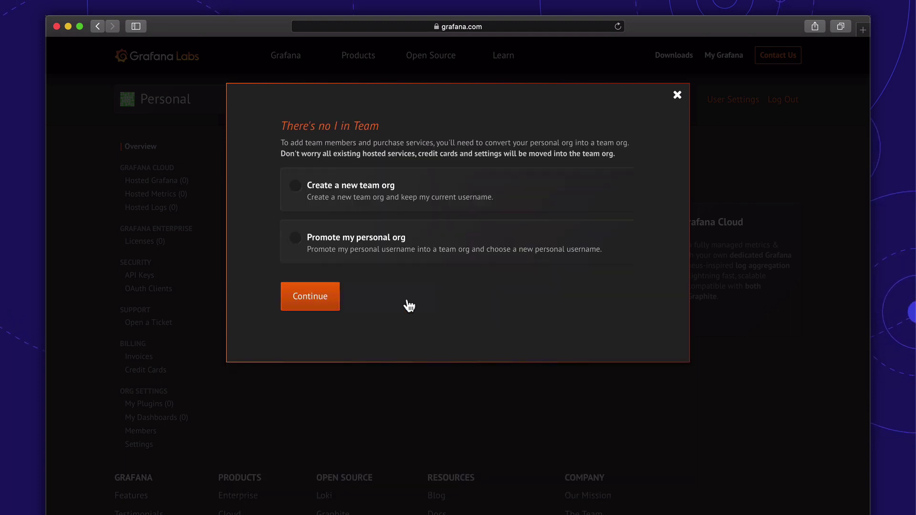
left_click(378, 191)
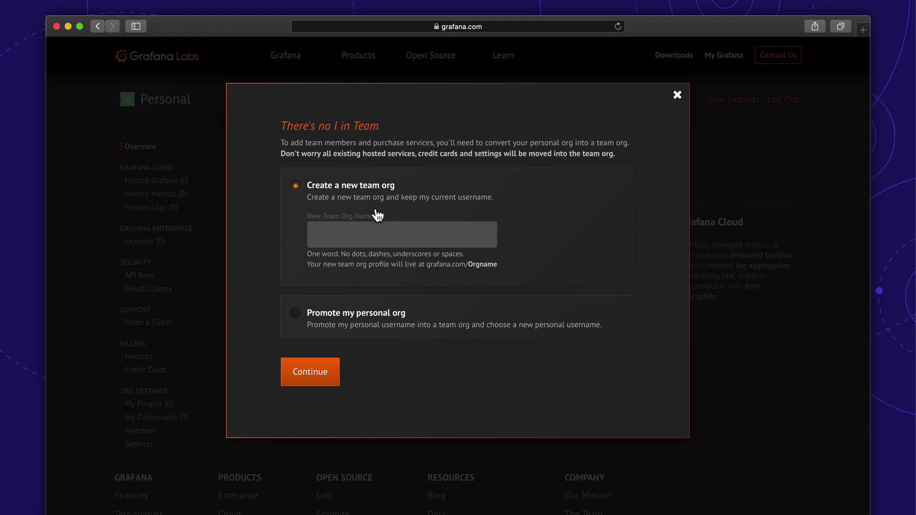
left_click(372, 245)
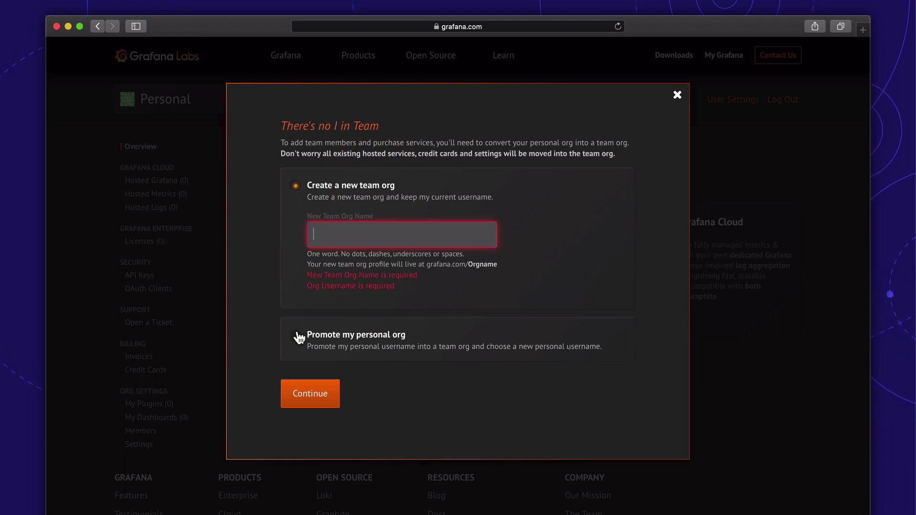
type("teamward")
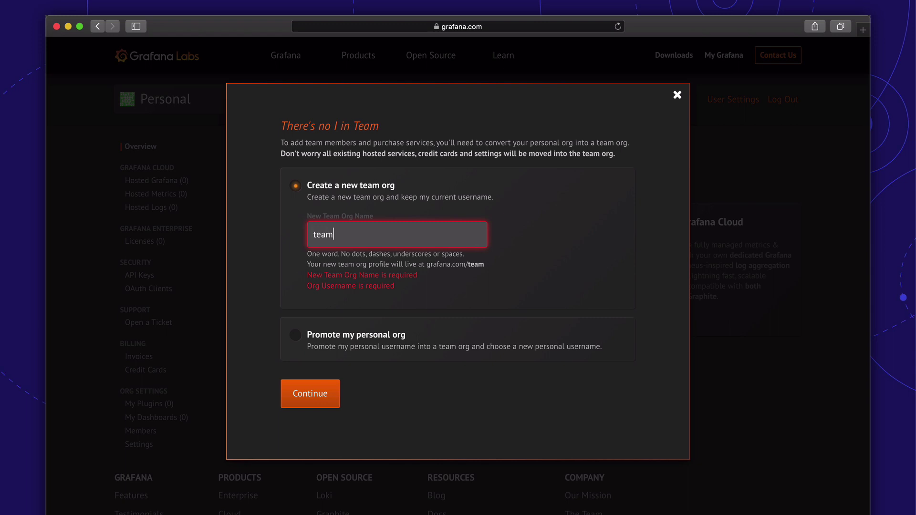
left_click(313, 374)
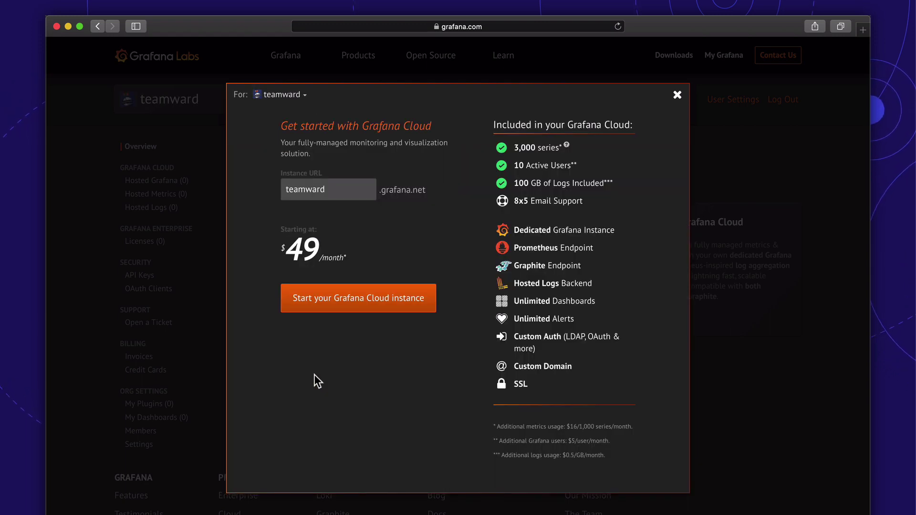
- Enter the billing contact details and add a default payment card to launch the teamward instance
left_click(341, 307)
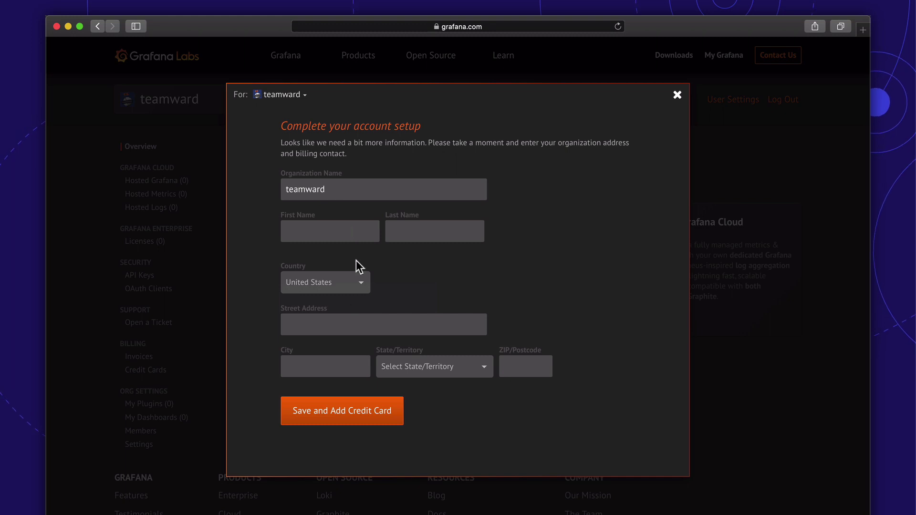
left_click(351, 234)
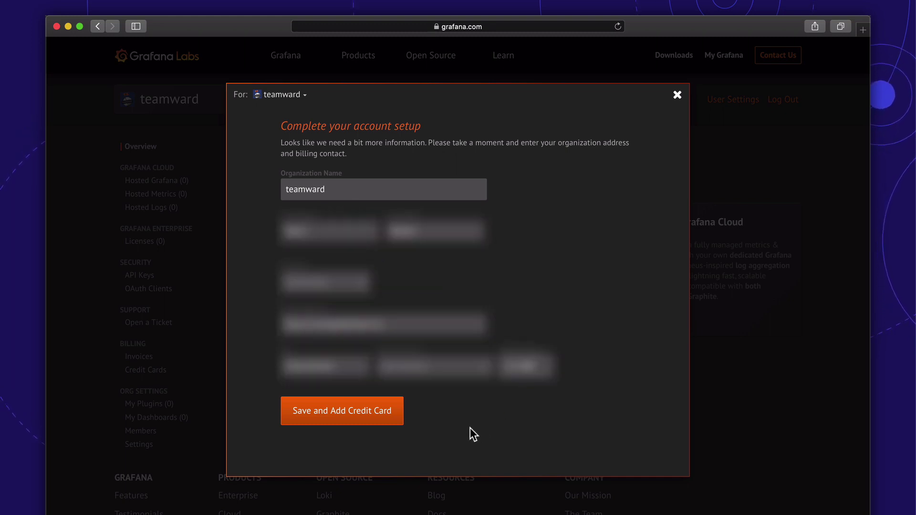
left_click(380, 417)
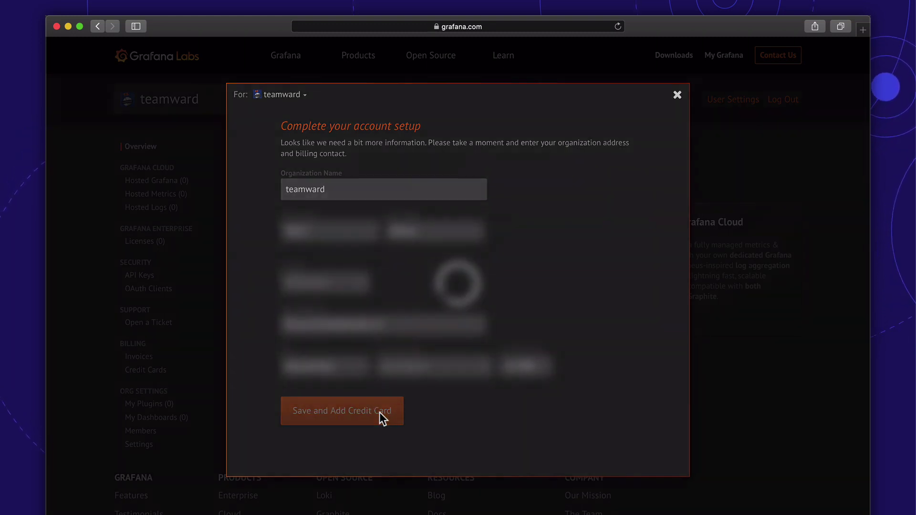
left_click(332, 286)
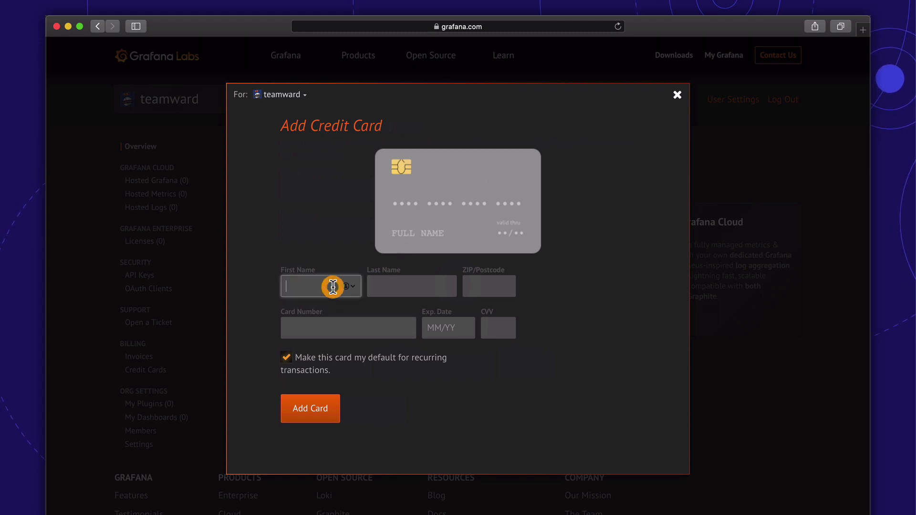
type("Wei")
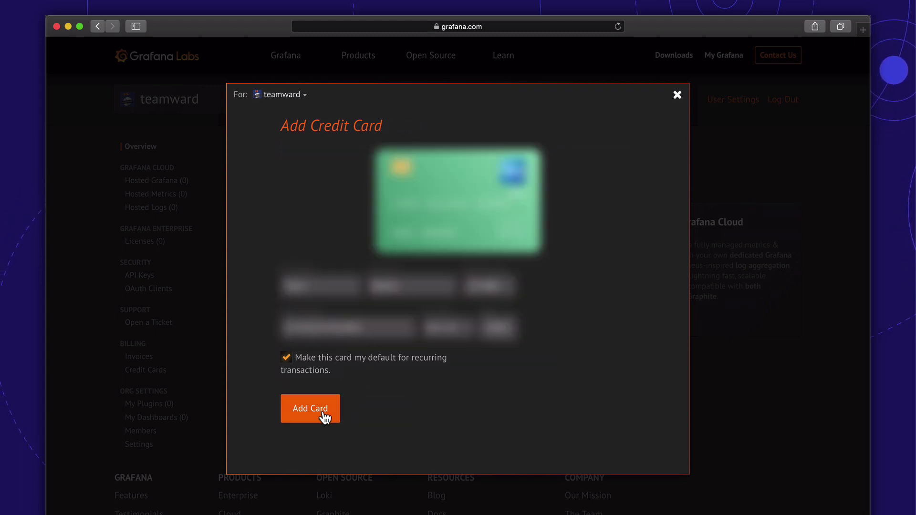
left_click(324, 413)
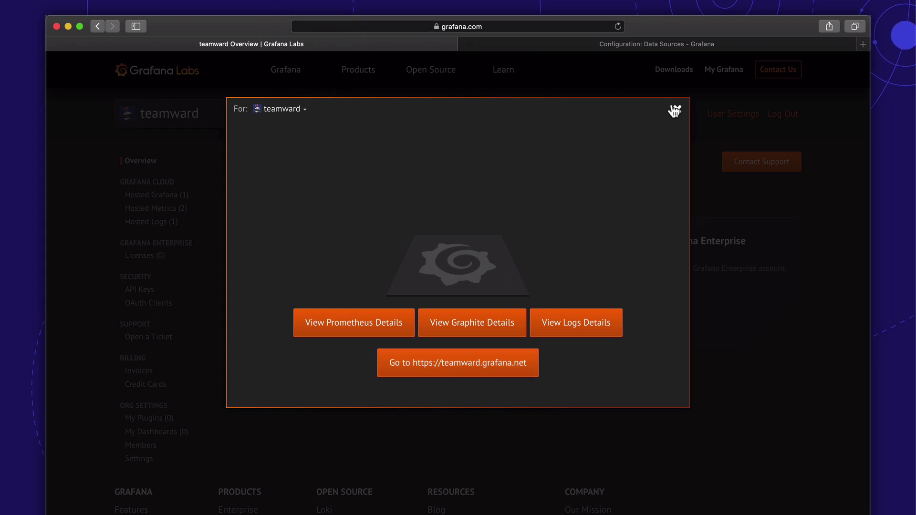
- Create a MetricsPublisher API key named 'logsandmetricpublisher' and issue its token
left_click(677, 110)
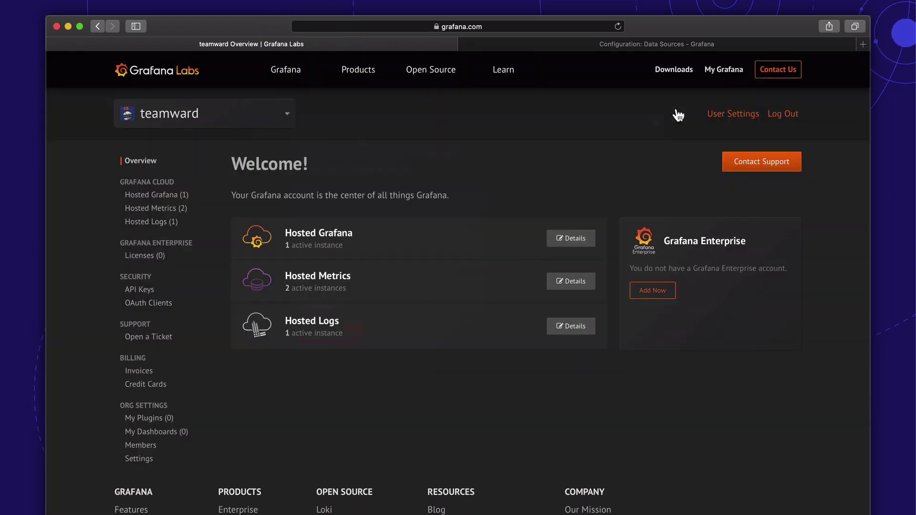
left_click(140, 289)
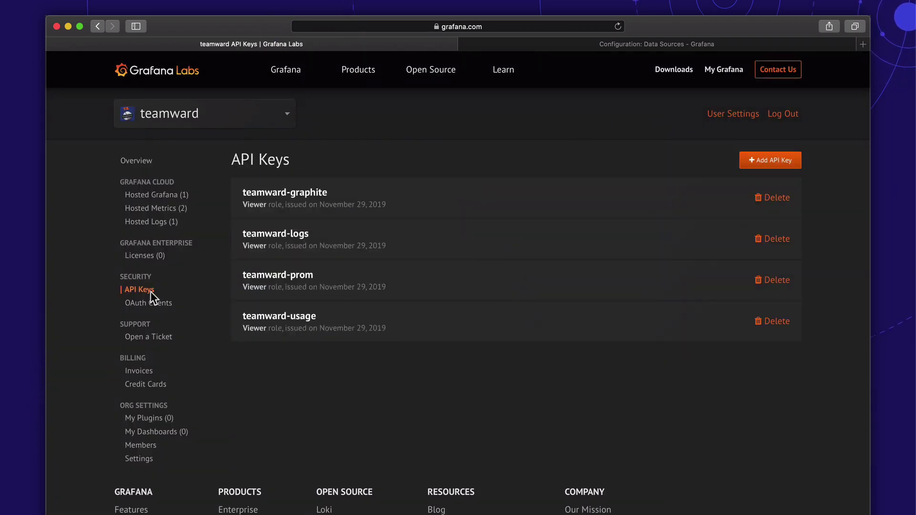
left_click(757, 161)
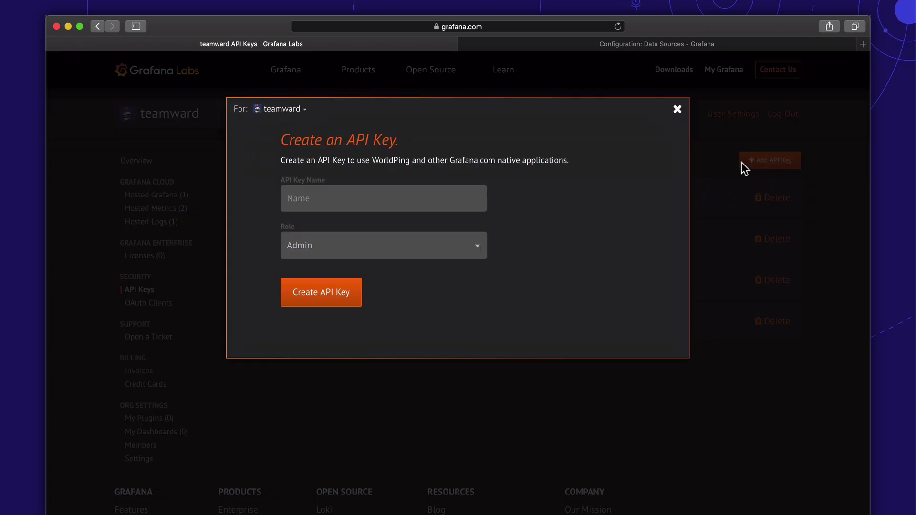
left_click(396, 253)
left_click(388, 223)
left_click(370, 205)
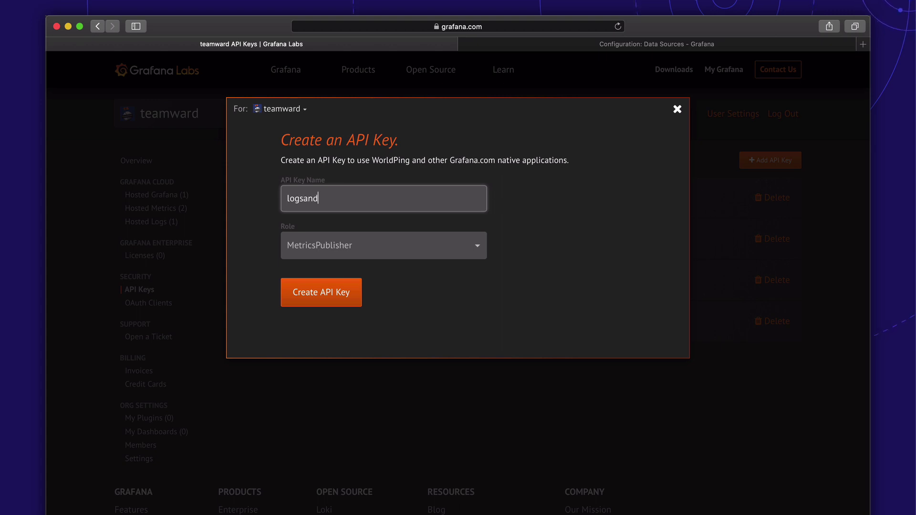
type("logsandmetricpublisher")
key("super+a")
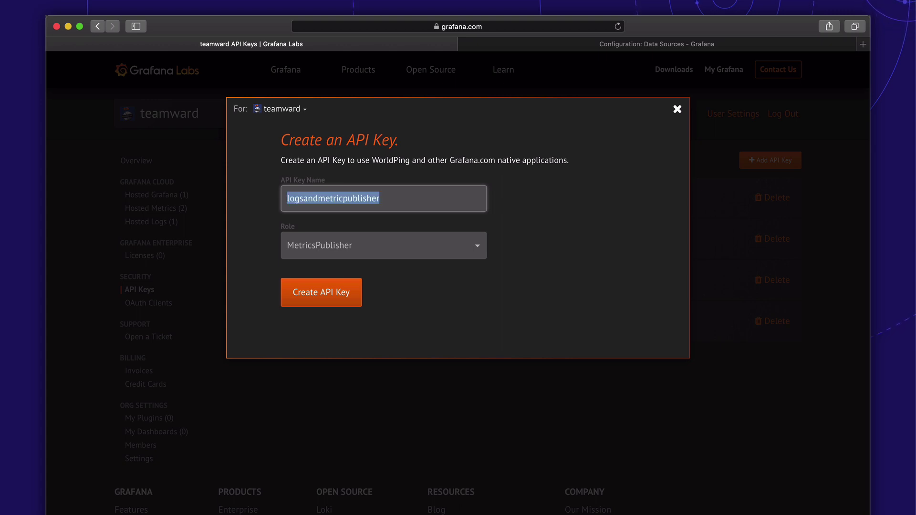
left_click(327, 293)
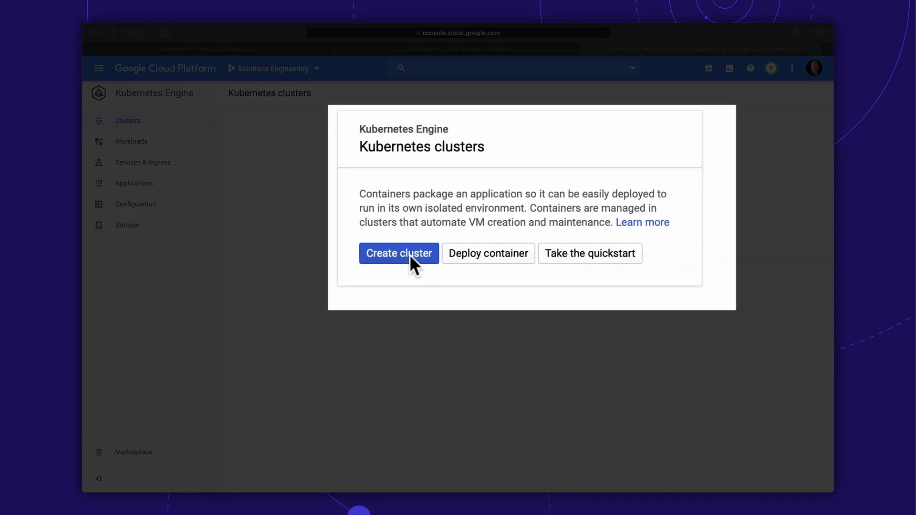
- Create standard-cluster-1 in us-central1-a with default settings and copy its gcloud get-credentials command
left_click(409, 254)
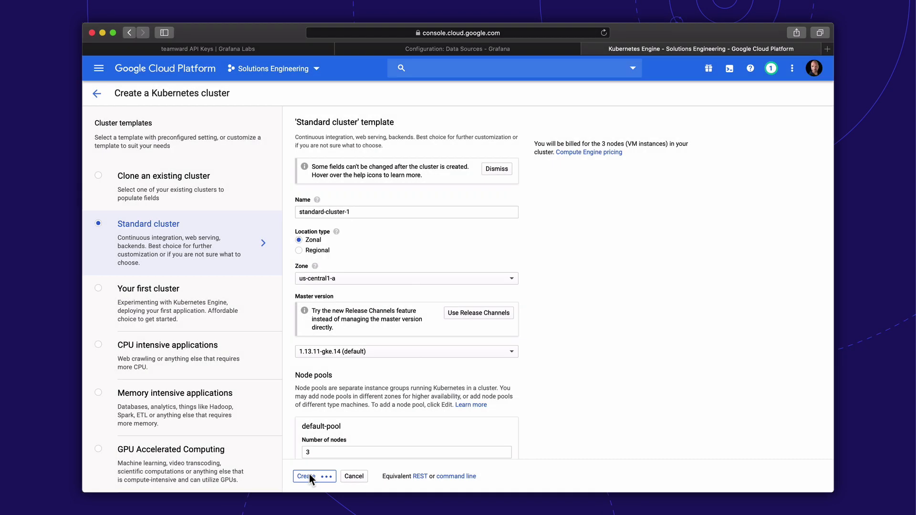
left_click(306, 474)
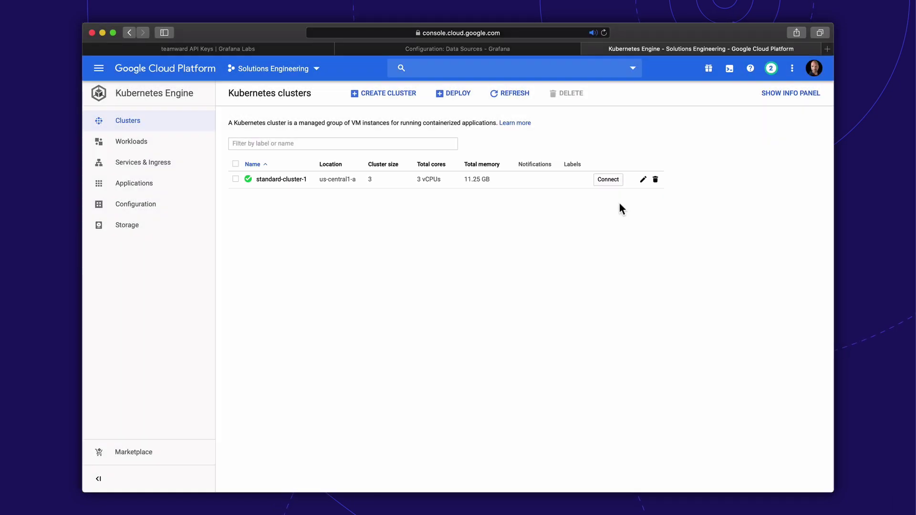
left_click(612, 181)
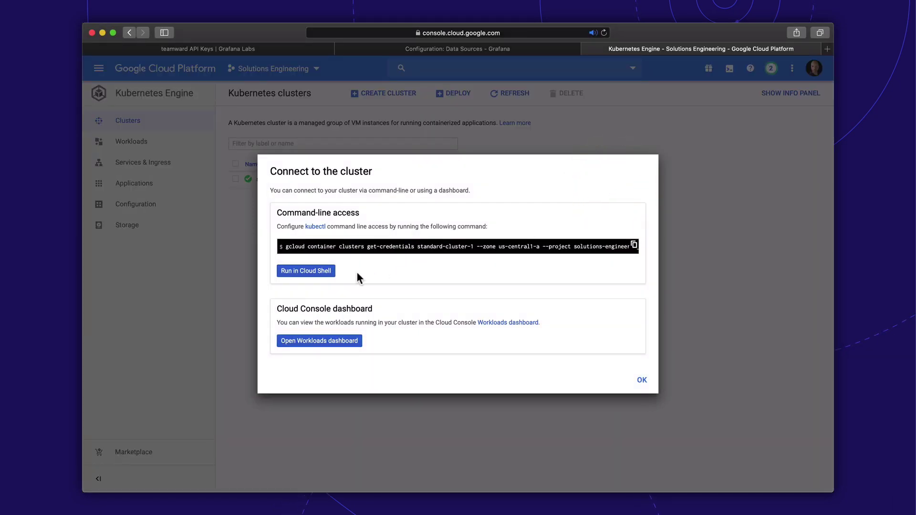
left_click(634, 245)
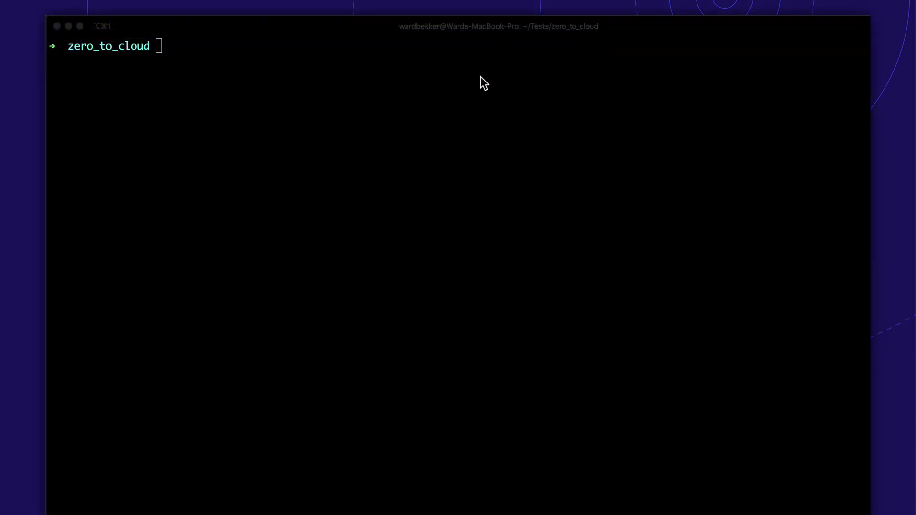
- Connect kubectl to standard-cluster-1 with the gcloud get-credentials command
left_click(480, 78)
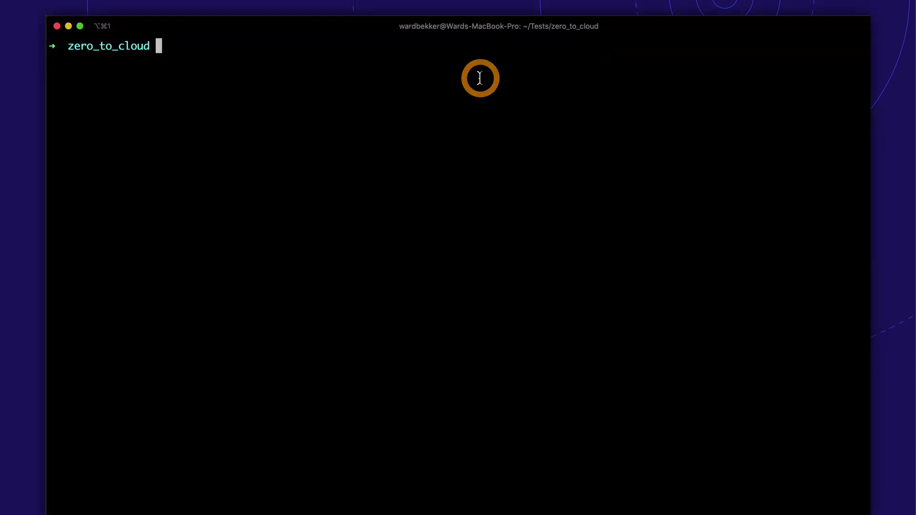
key("super+v")
key("Return")
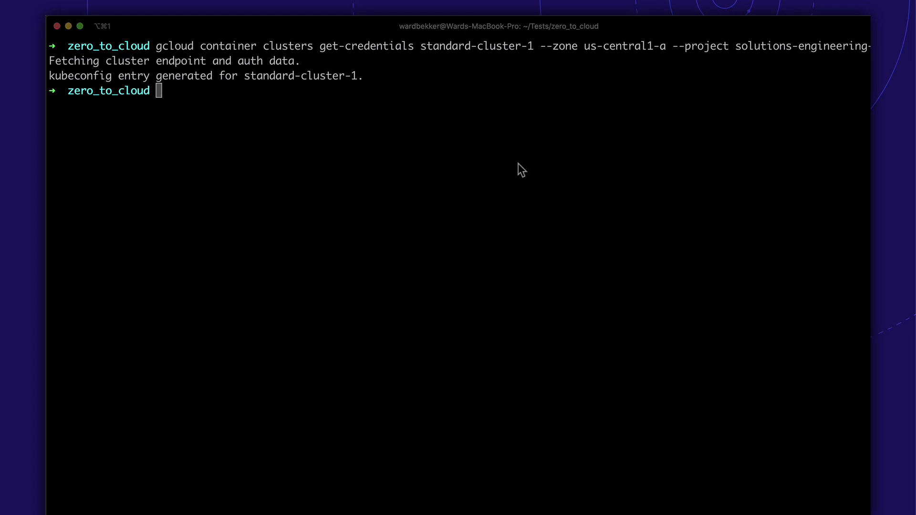
- Create the tiller service account and cluster-admin binding from rbac-config.yaml
left_click(513, 179)
key("super+v")
key("Return")
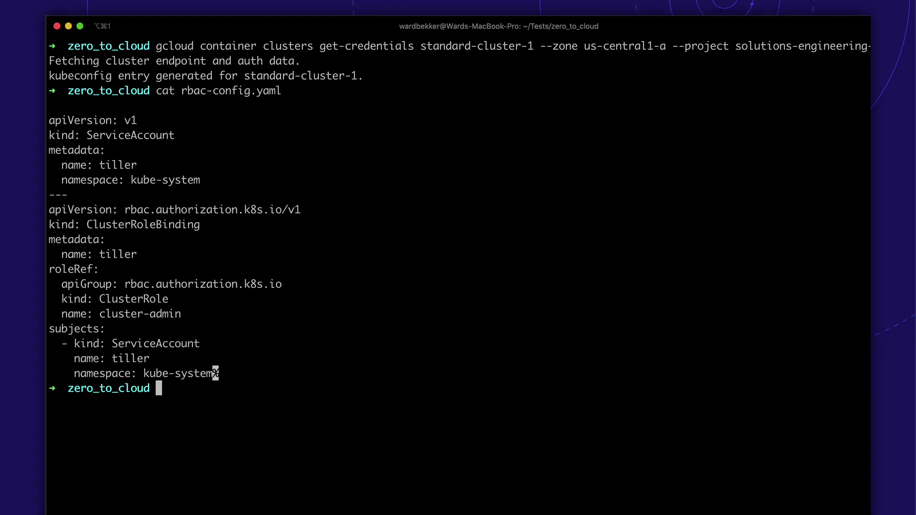
type("clear")
key("Return")
key("super+v")
key("Return")
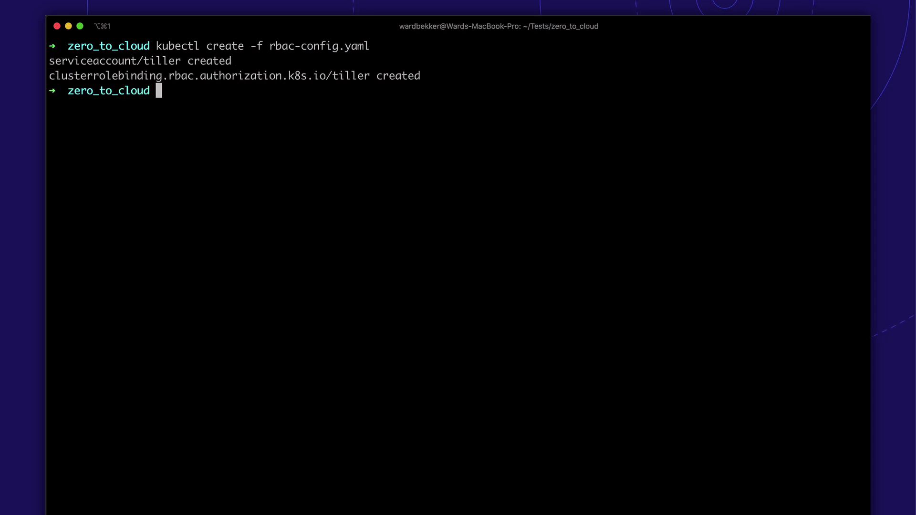
key("super+Tab")
key("super+Tab")
- Install Tiller with helm init --service-account tiller --history-max 200 --upgrade
key("super+v")
key("Return")
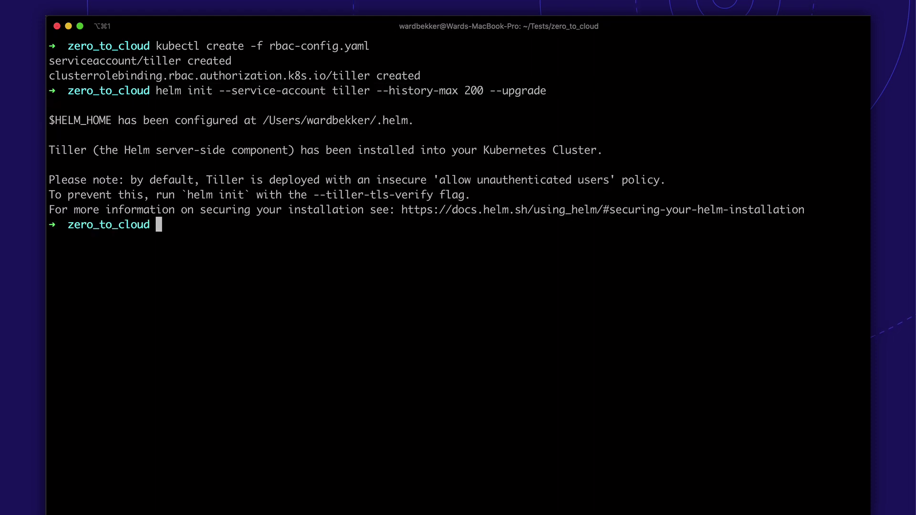
key("super+Tab")
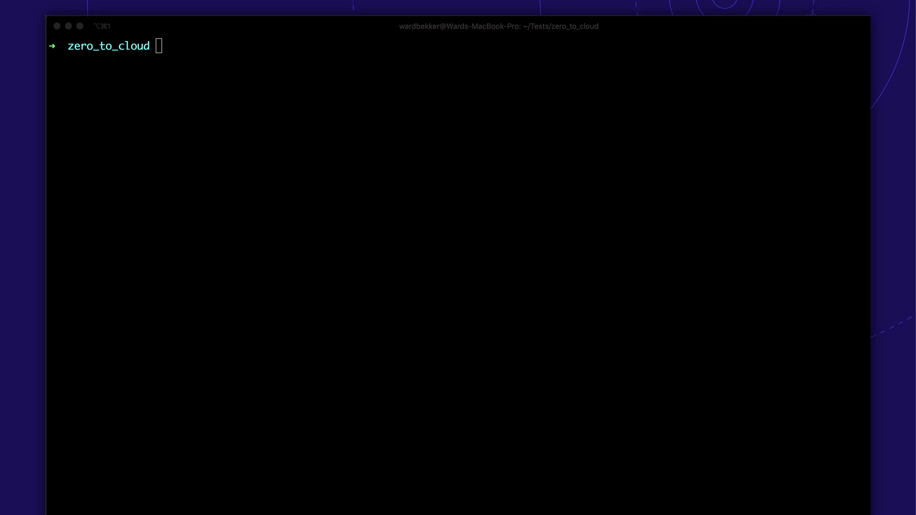
- Add the loki Helm chart repository and refresh the repositories
left_click(489, 230)
key("super+v")
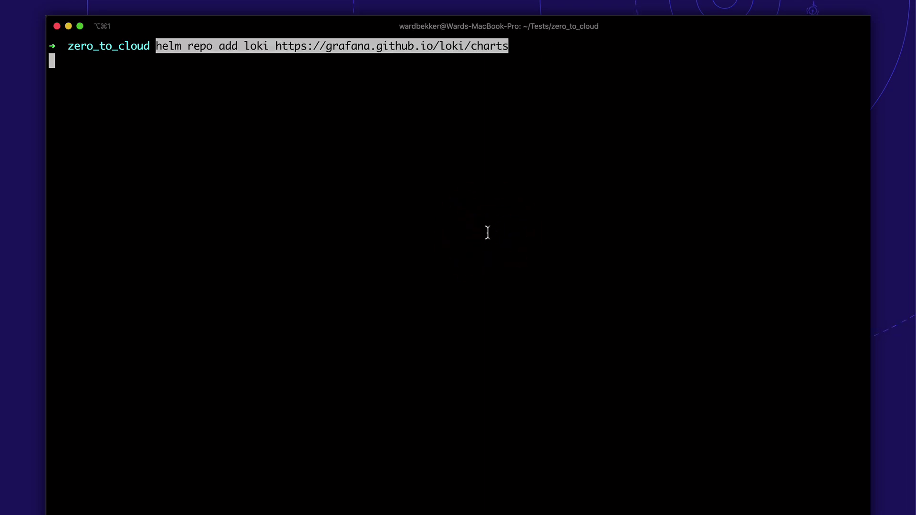
left_click(599, 205)
key("super+v")
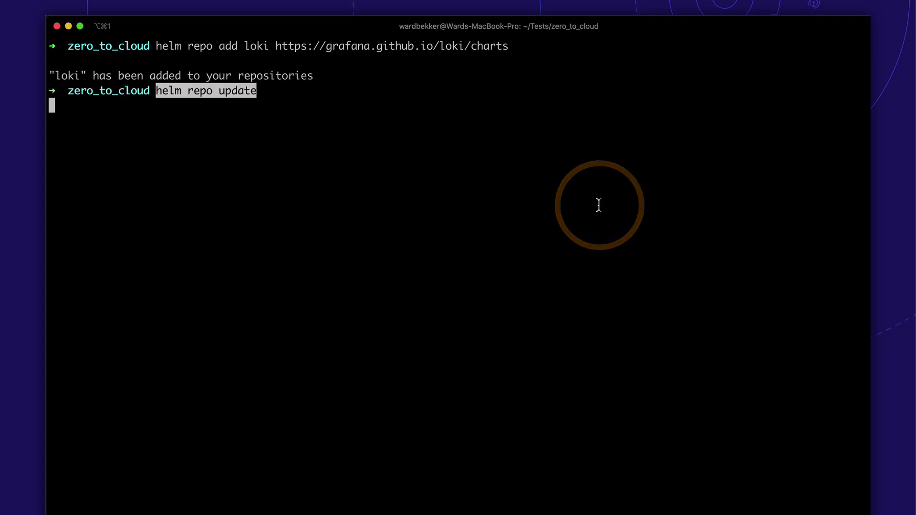
key("Return")
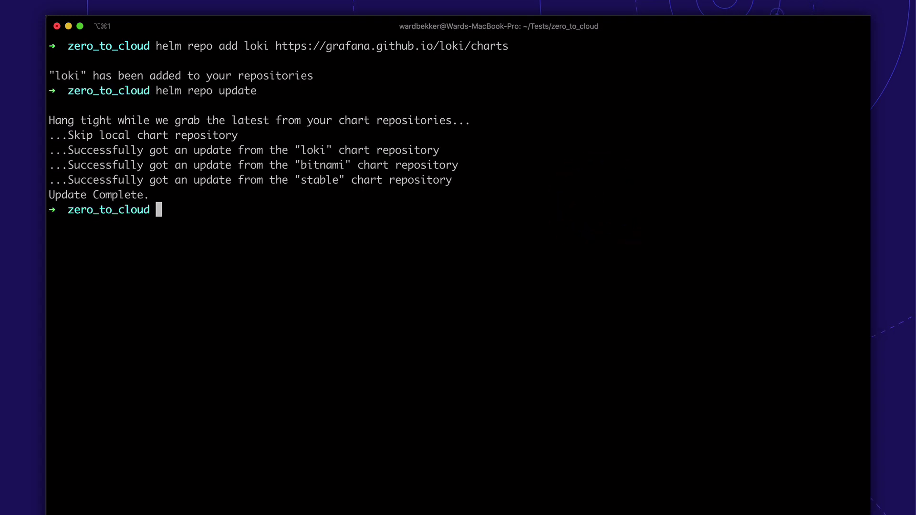
- Install Promtail from loki/promtail with promtail.yaml values and --recreate-pods
left_click(650, 149)
key("super+v")
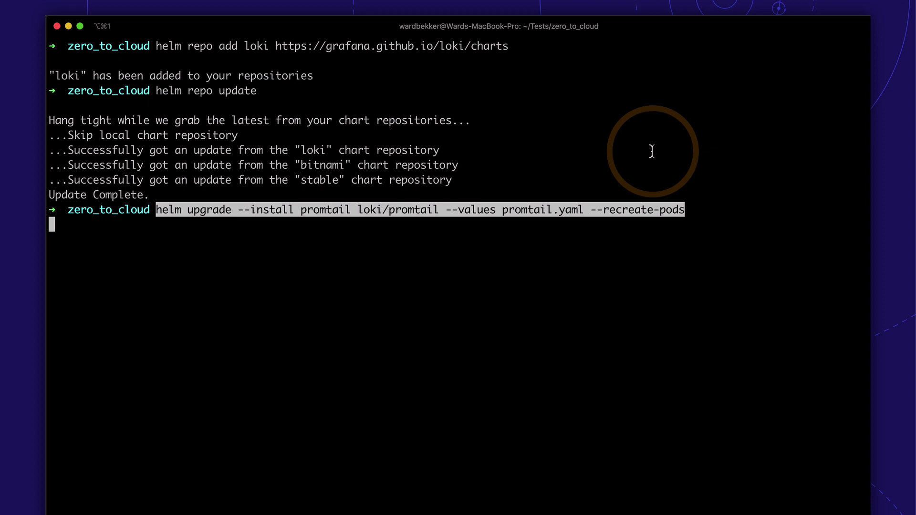
key("Return")
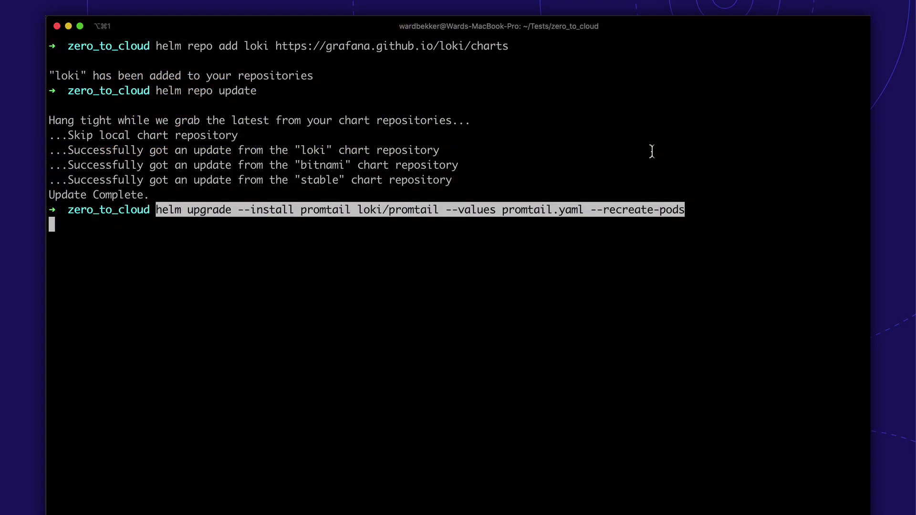
key("Return")
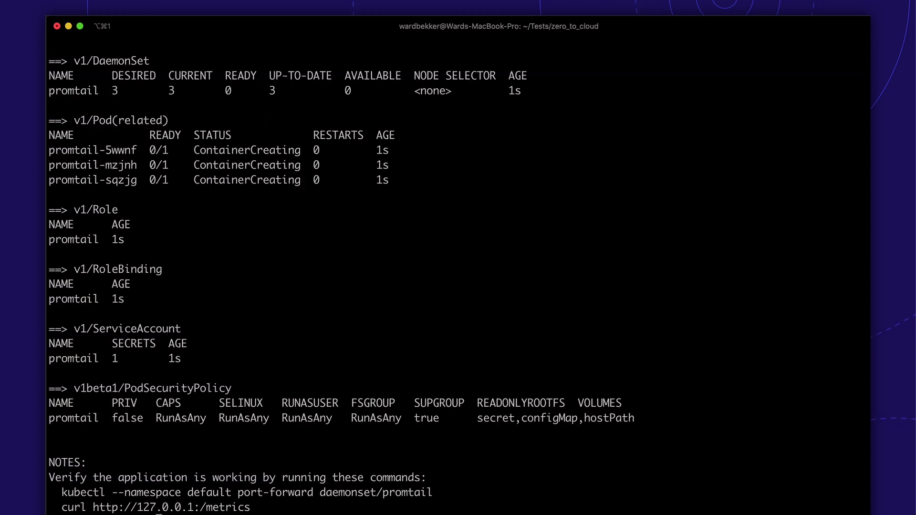
key("super+Tab")
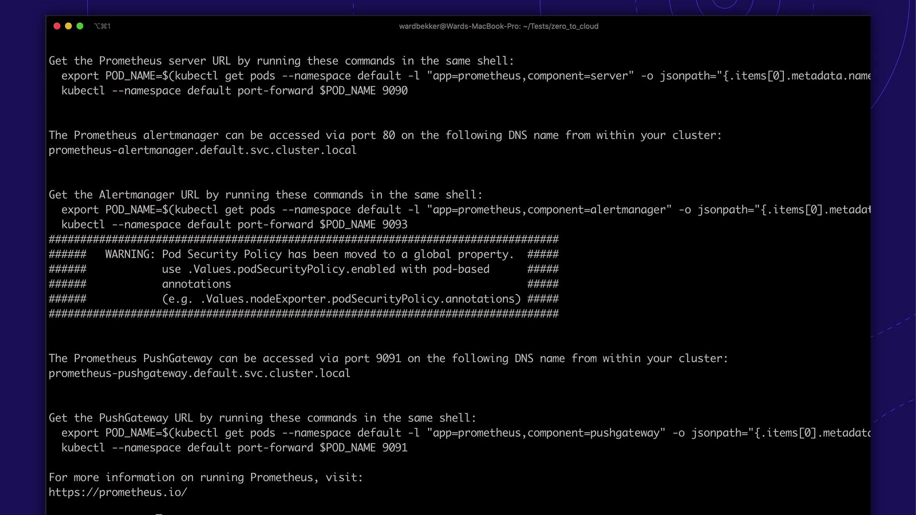
- Install the bitnami/nginx chart with metrics.enabled=true
key("ctrl+l")
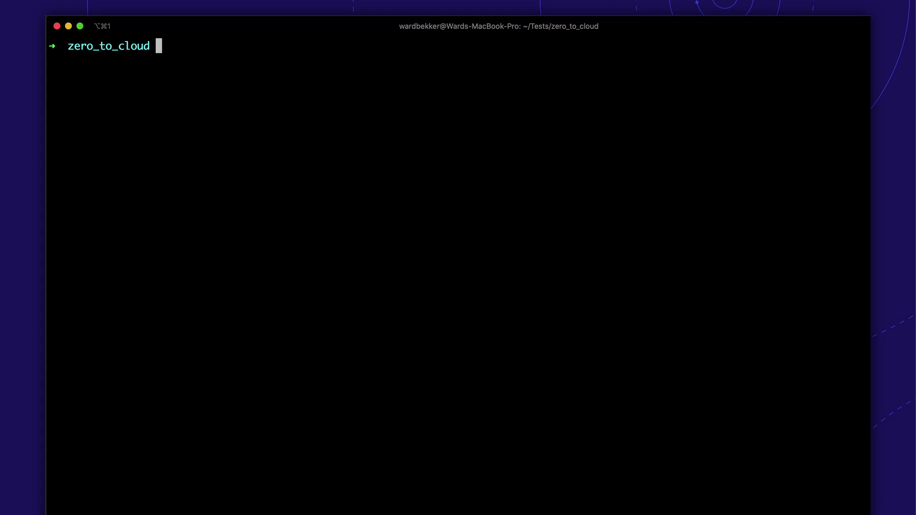
key("super+v")
key("Return")
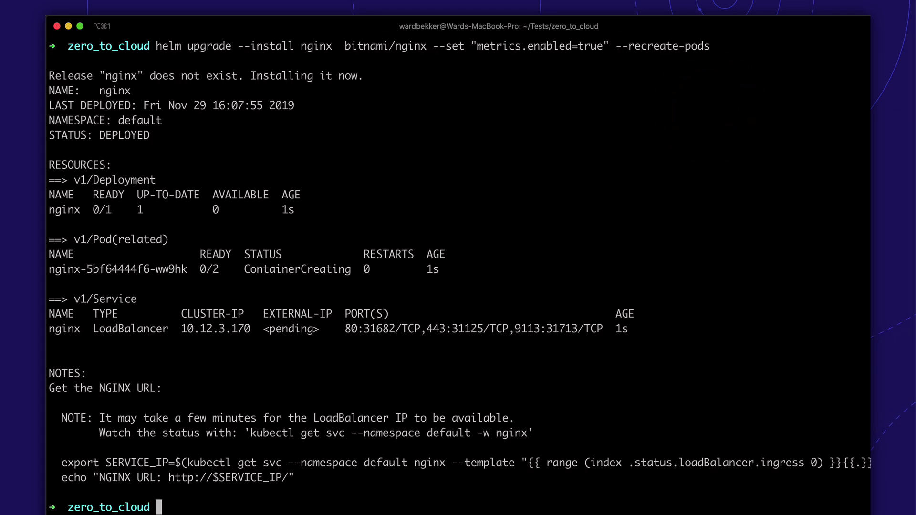
key("ctrl+l")
key("super+v")
key("Return")
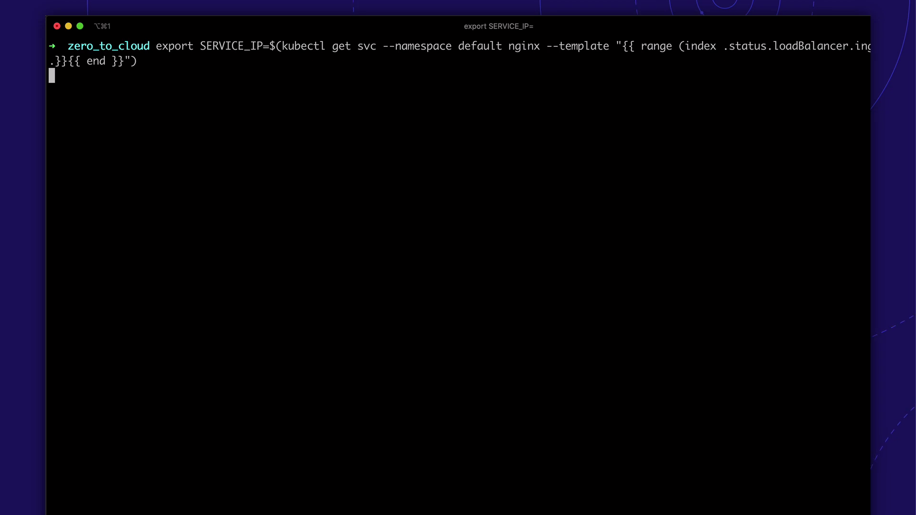
key("super+v")
key("Return")
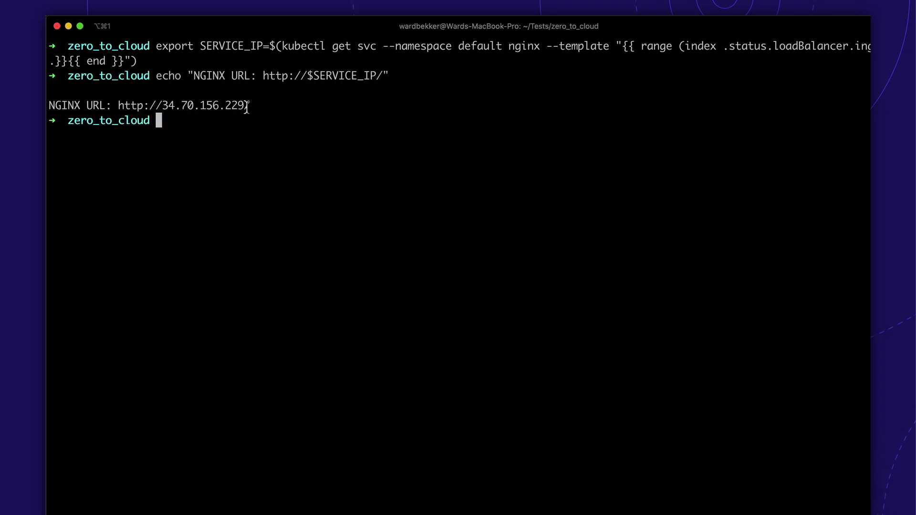
left_click(243, 106, "super")
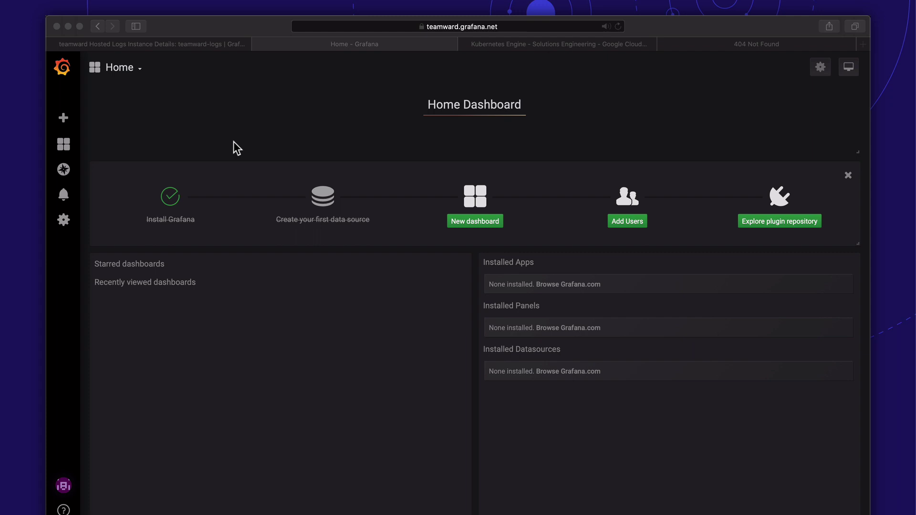
- Graph nginx_http_requests_total from grafanacloud-teamward-prom in Explore
left_click(63, 219)
left_click(102, 240)
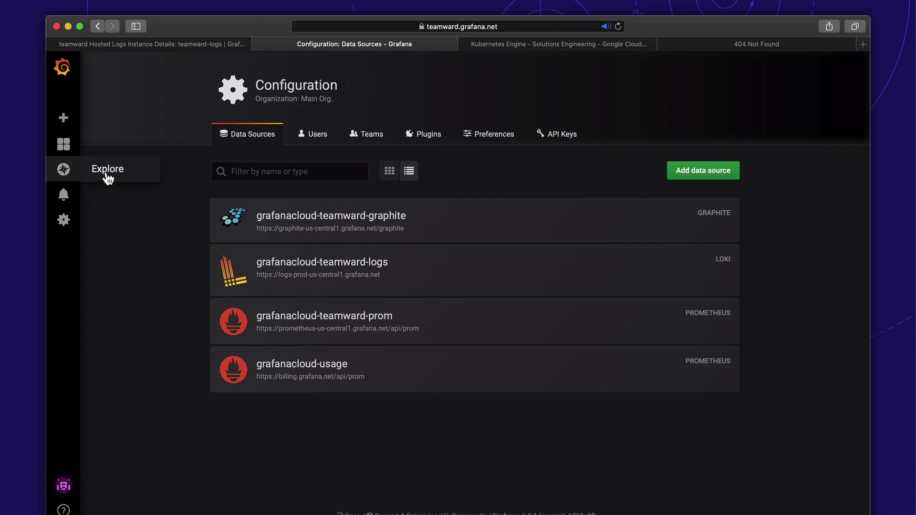
left_click(105, 170)
left_click(109, 101)
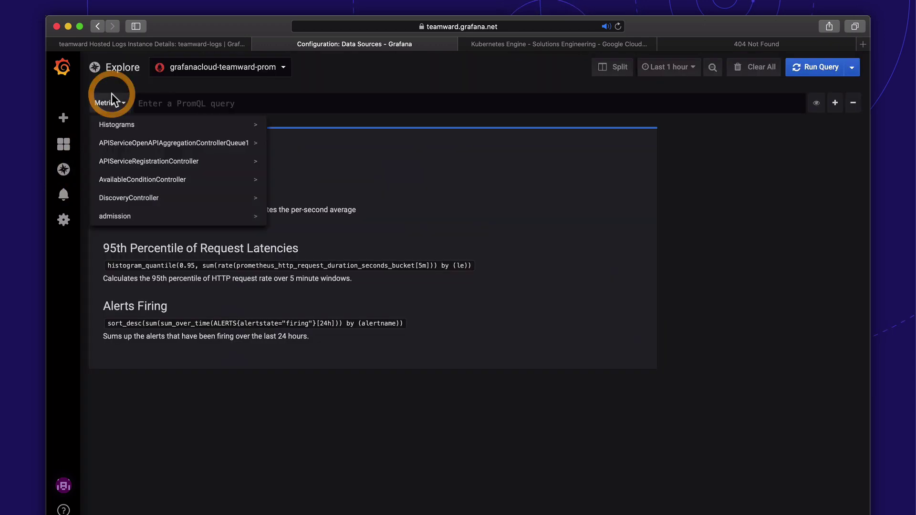
scroll(126, 155, "down", 10)
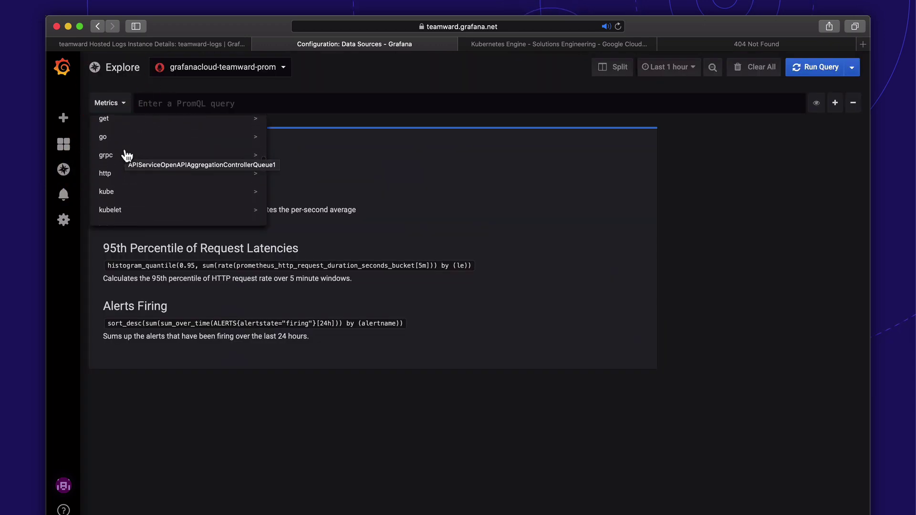
scroll(124, 154, "down", 4)
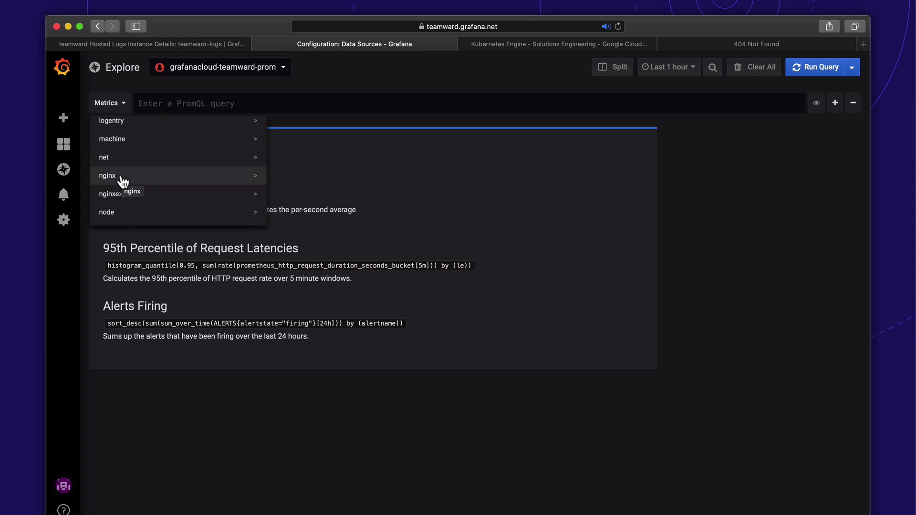
left_click(122, 176)
scroll(328, 197, "down", 2)
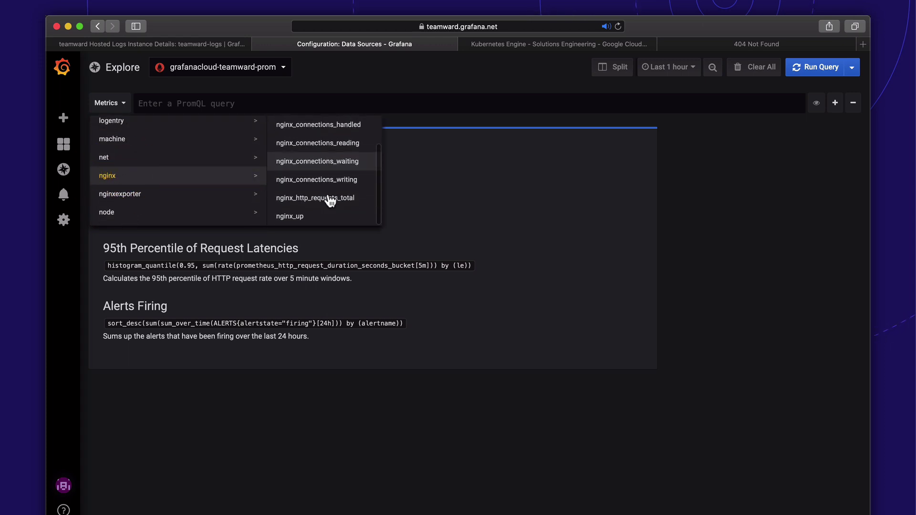
left_click(329, 198)
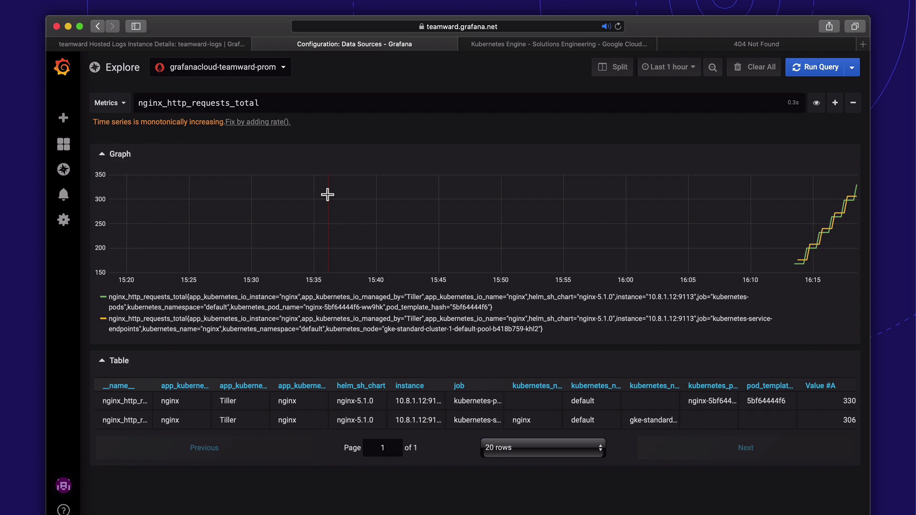
- Split Explore and set the right pane to the grafanacloud-teamward-logs source
left_click(613, 67)
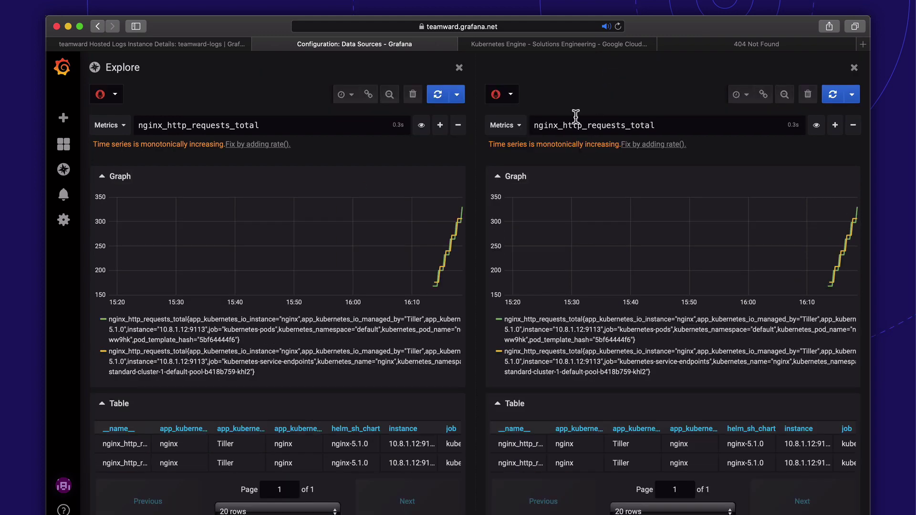
left_click(510, 95)
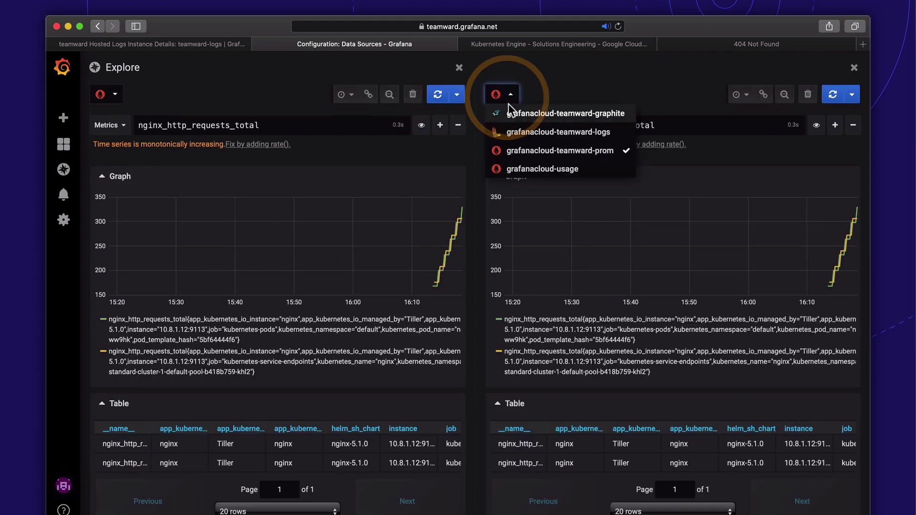
left_click(534, 133)
- Query {job="default/nginx"} logs, link both panes' time ranges and zoom to 16:16–16:18
left_click(528, 126)
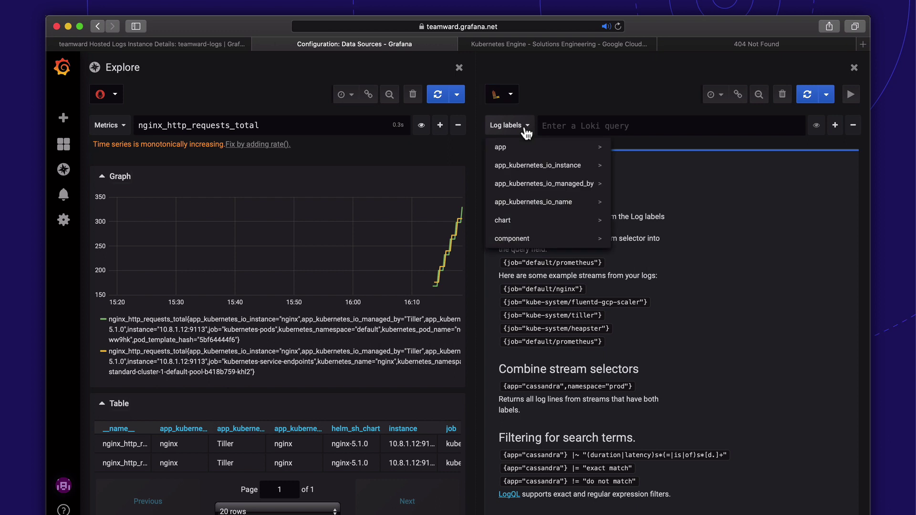
scroll(534, 181, "down", 5)
left_click(530, 179)
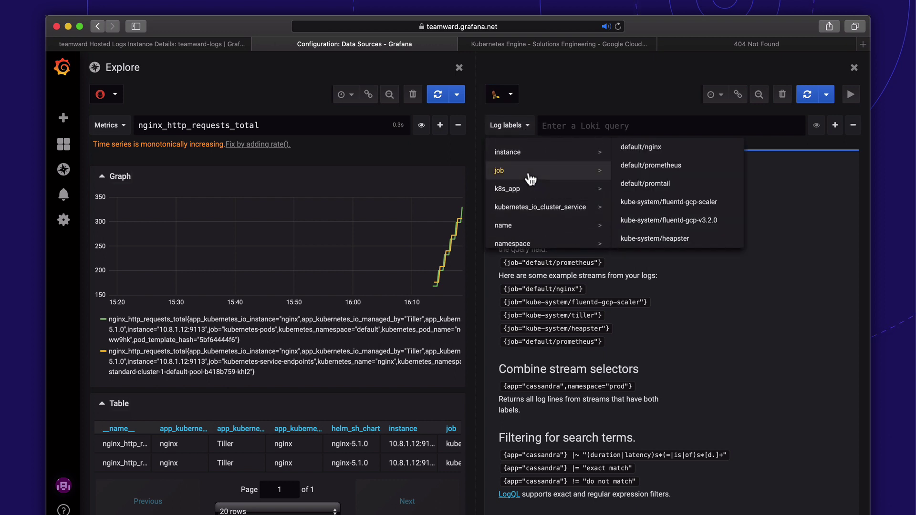
scroll(675, 212, "down", 3)
scroll(675, 212, "up", 3)
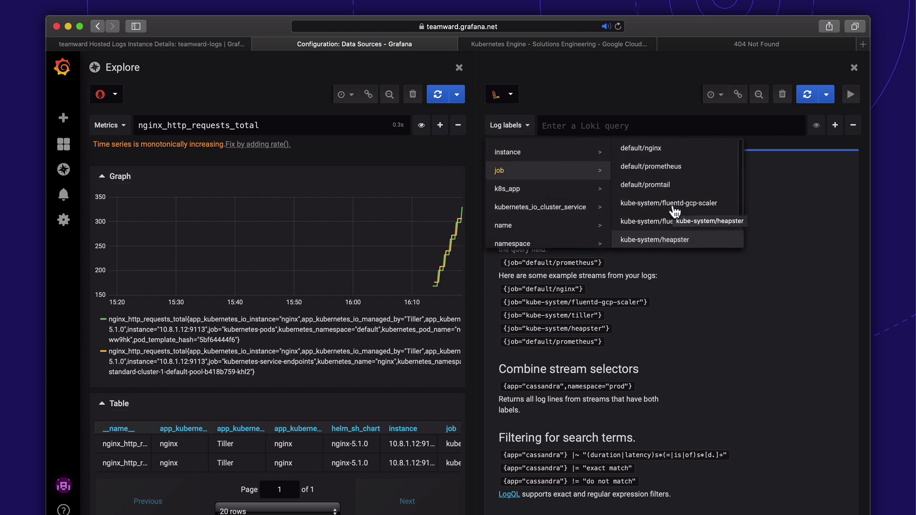
left_click(648, 148)
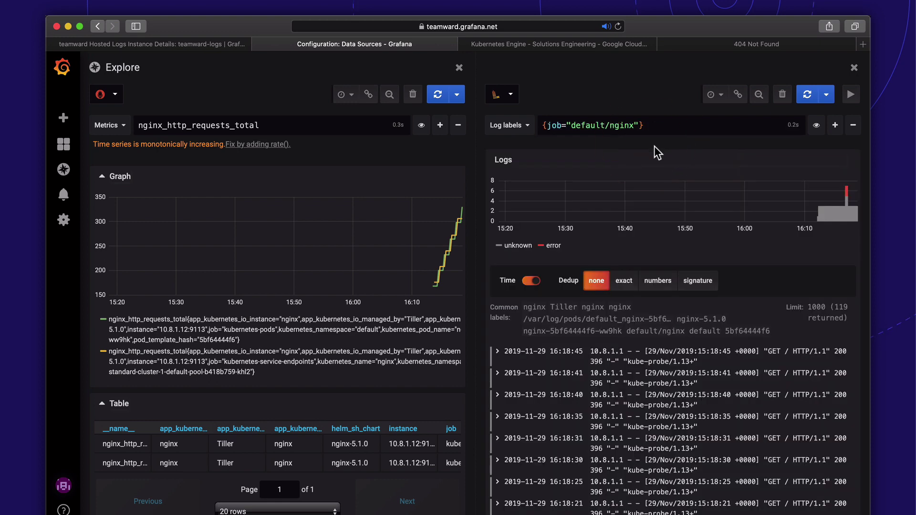
left_click(738, 95)
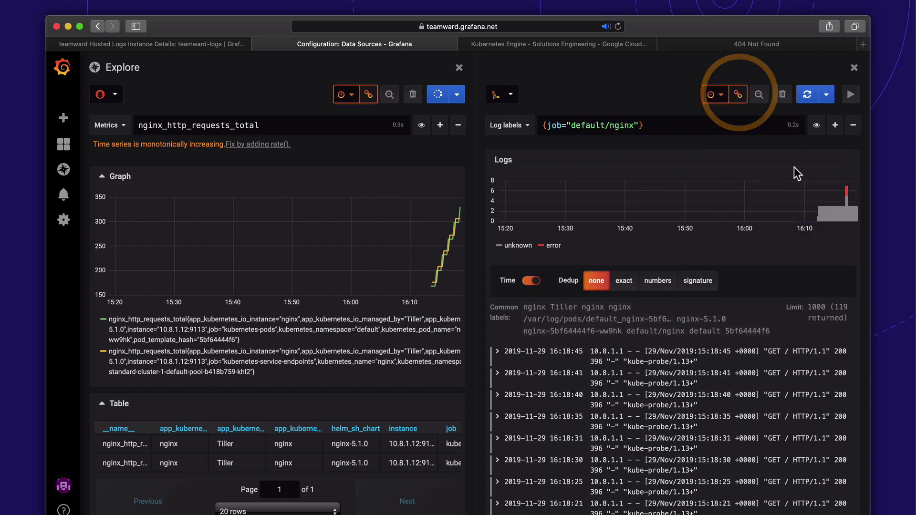
left_click_drag(839, 205, 857, 206)
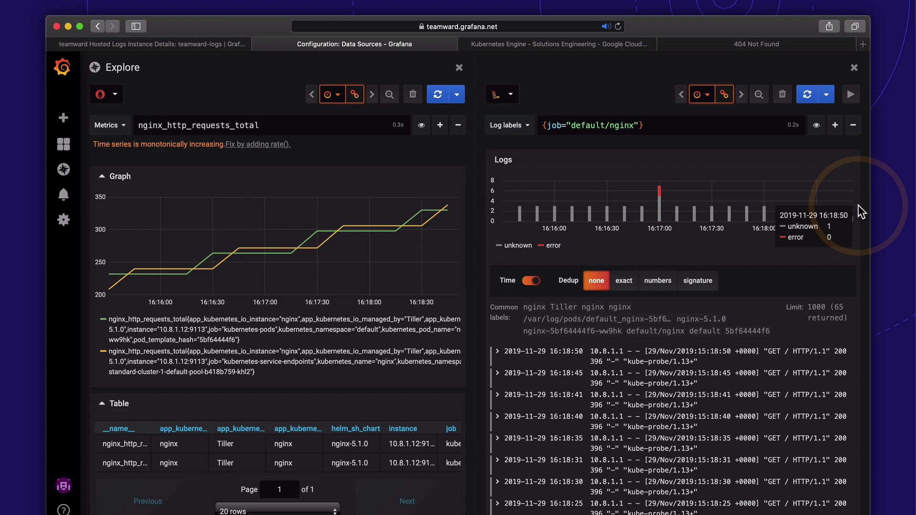